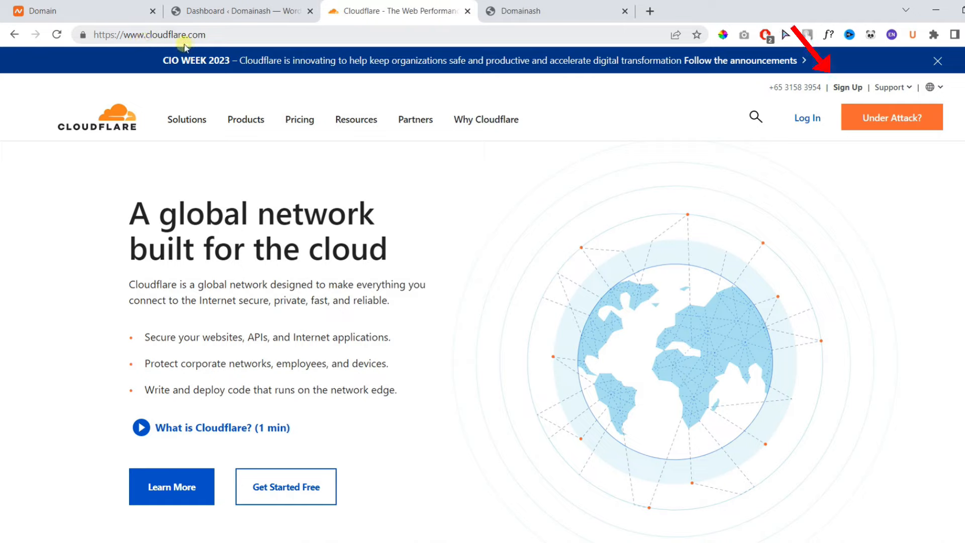
Log in to Cloudflare and add domainash.com as a new site, taking the domain from the open WordPress site's address.
click(813, 121)
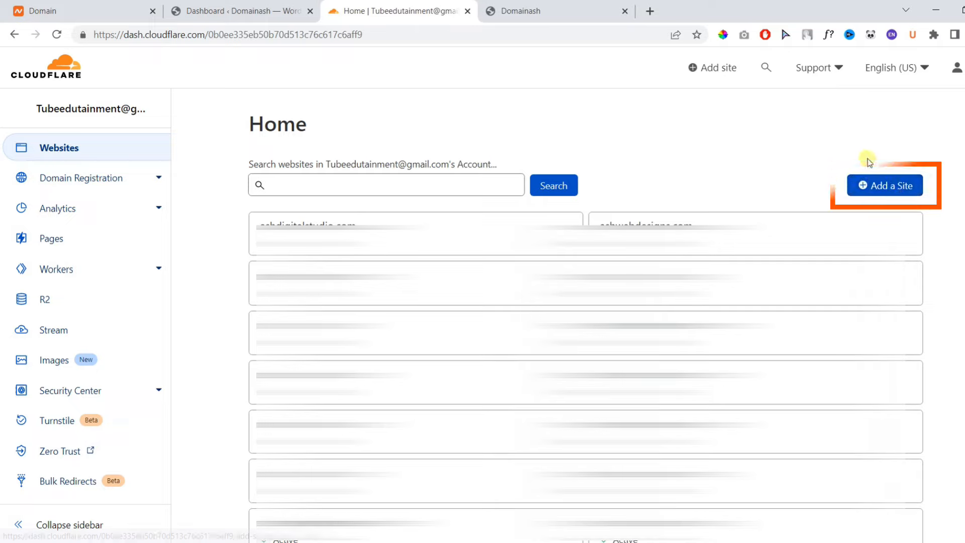
click(885, 188)
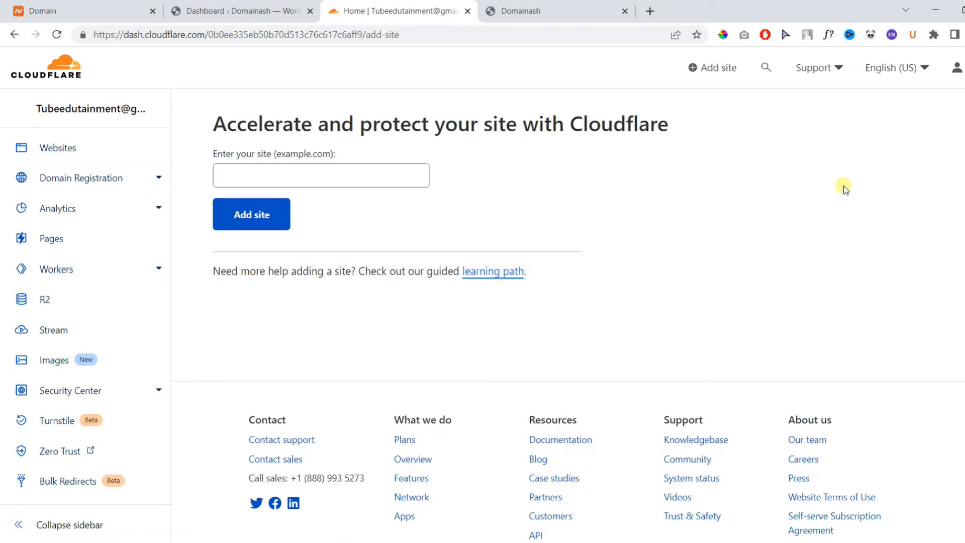
click(316, 181)
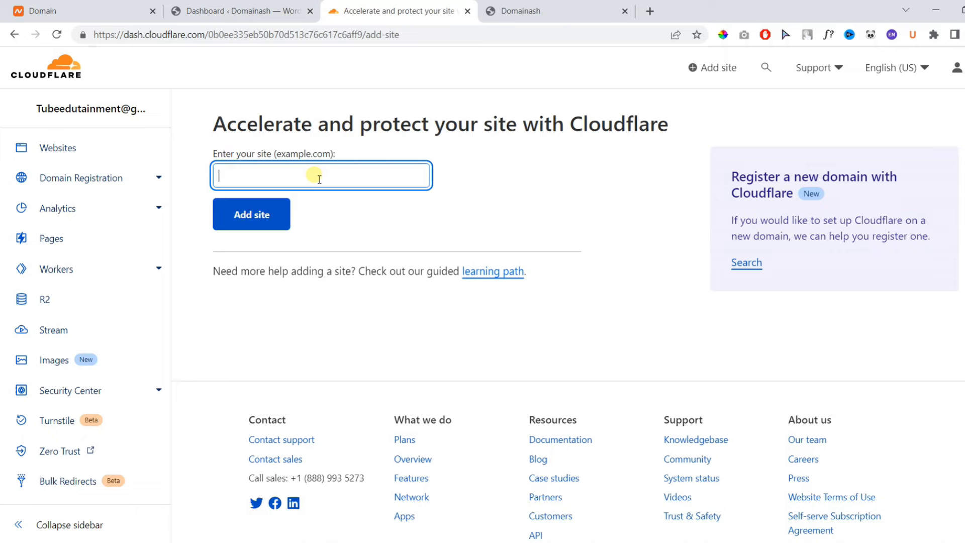
click(518, 11)
drag(241, 34, 190, 43)
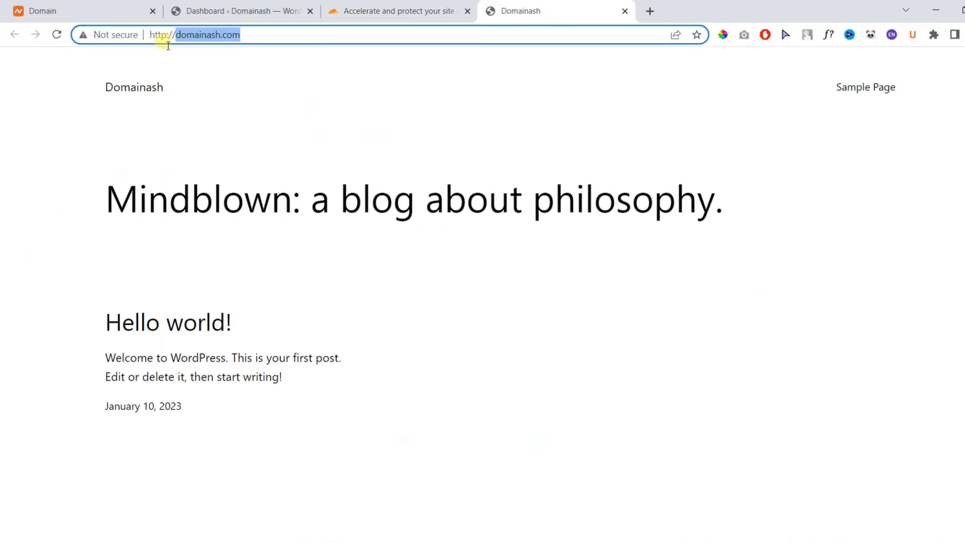
click(397, 11)
click(337, 188)
text(domainash.com)
click(264, 224)
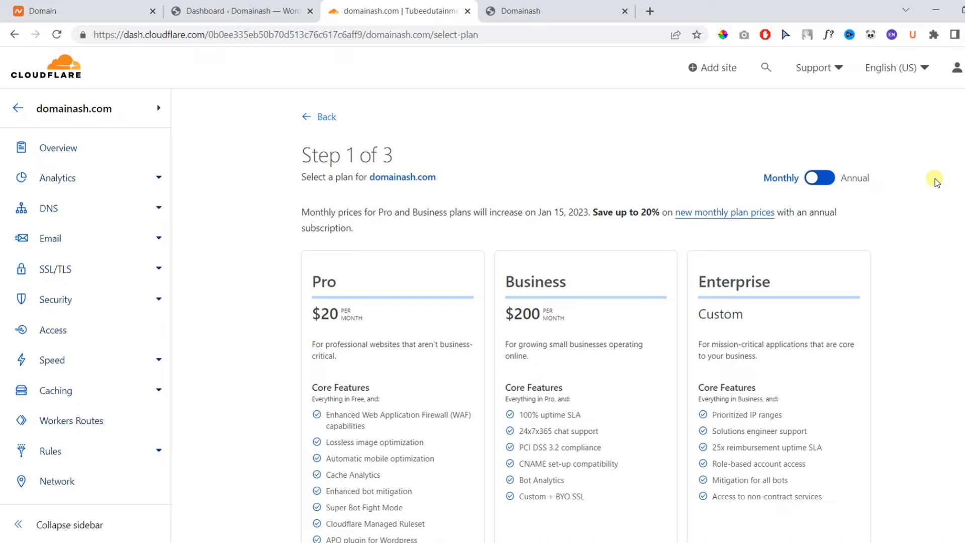
Select the Free plan for domainash.com and continue to the DNS record scan.
scroll(961, 172, down, 7)
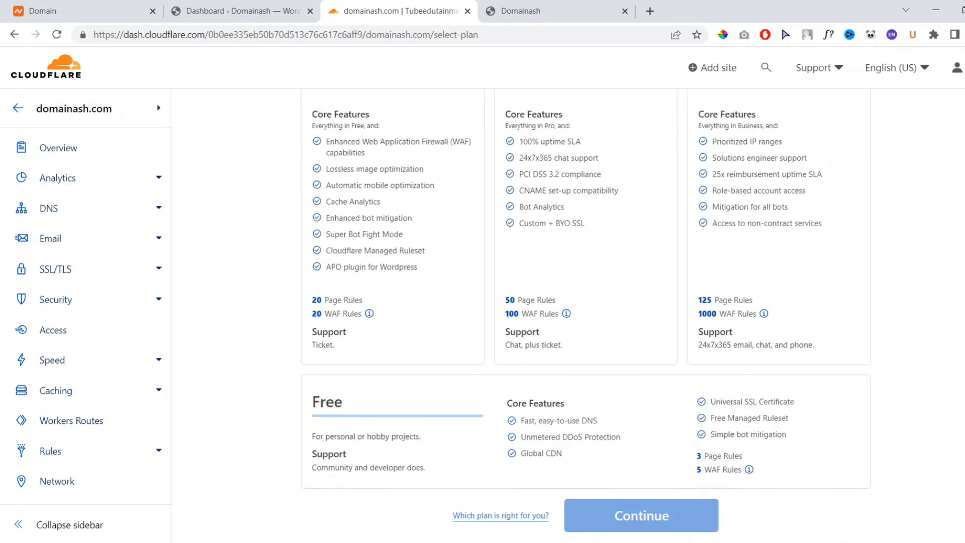
scroll(569, 315, down, 3)
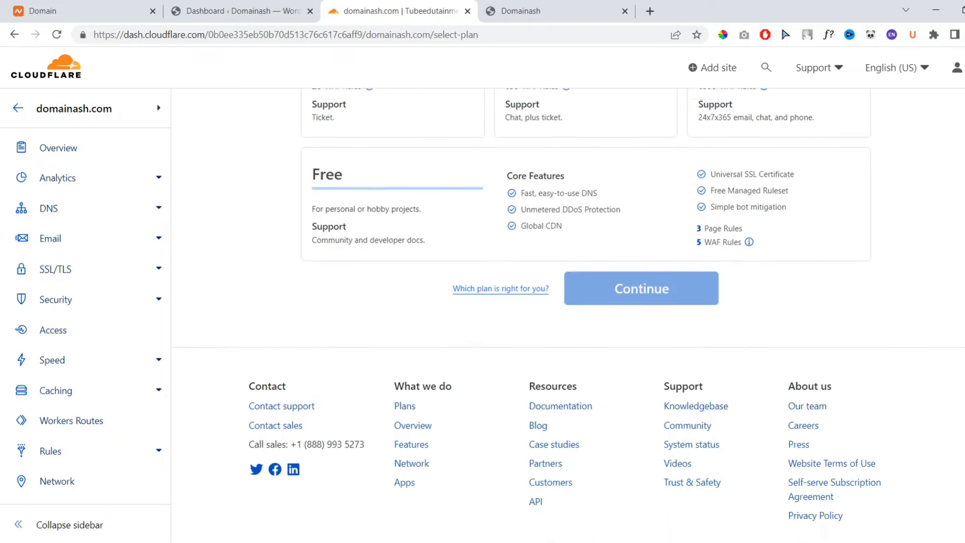
click(425, 198)
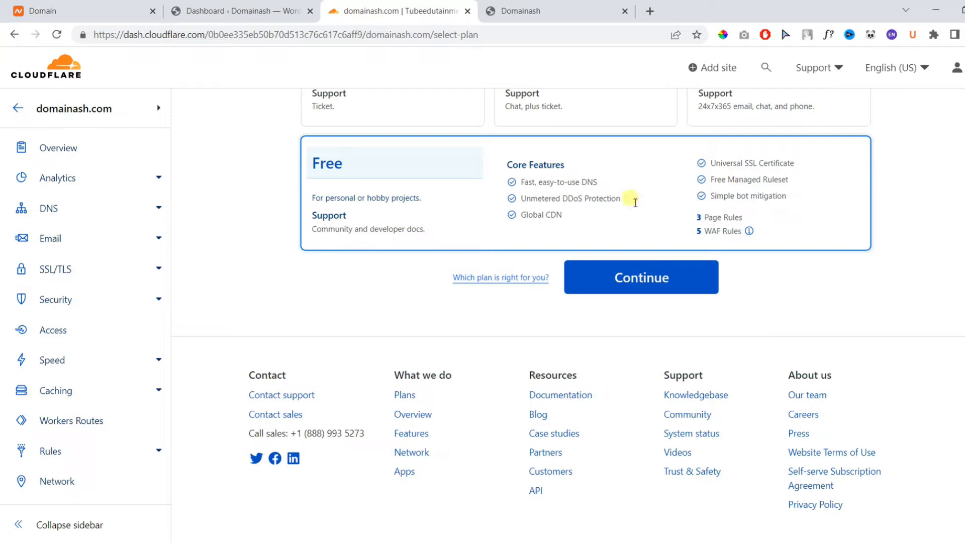
click(616, 279)
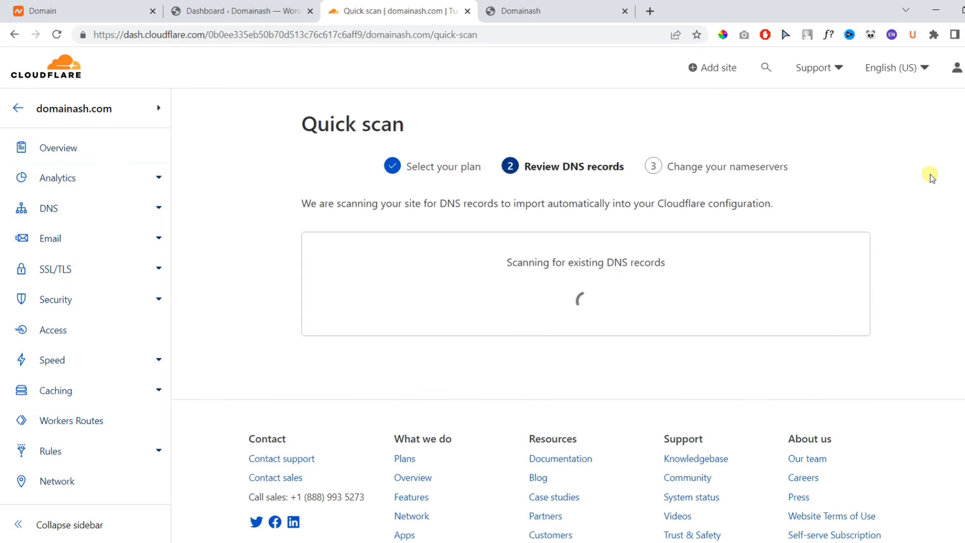
Review the scanned DNS records for domainash.com and accept them as listed to continue to the nameserver setup.
scroll(532, 226, down, 3)
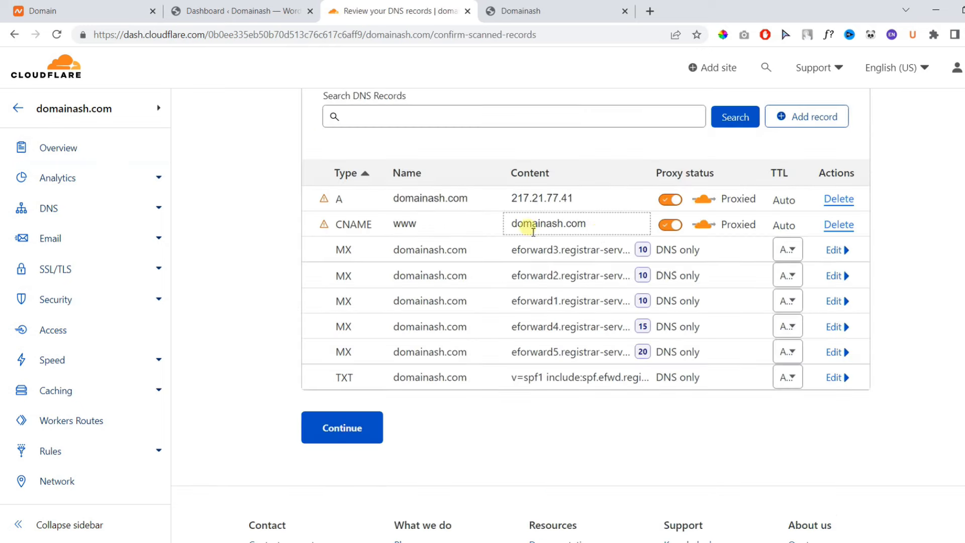
scroll(948, 270, up, 4)
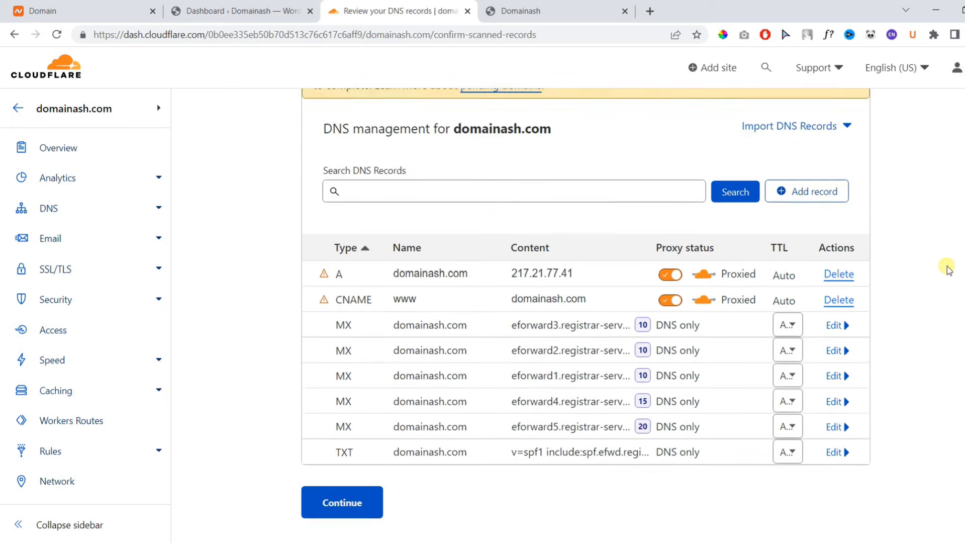
scroll(948, 271, down, 3)
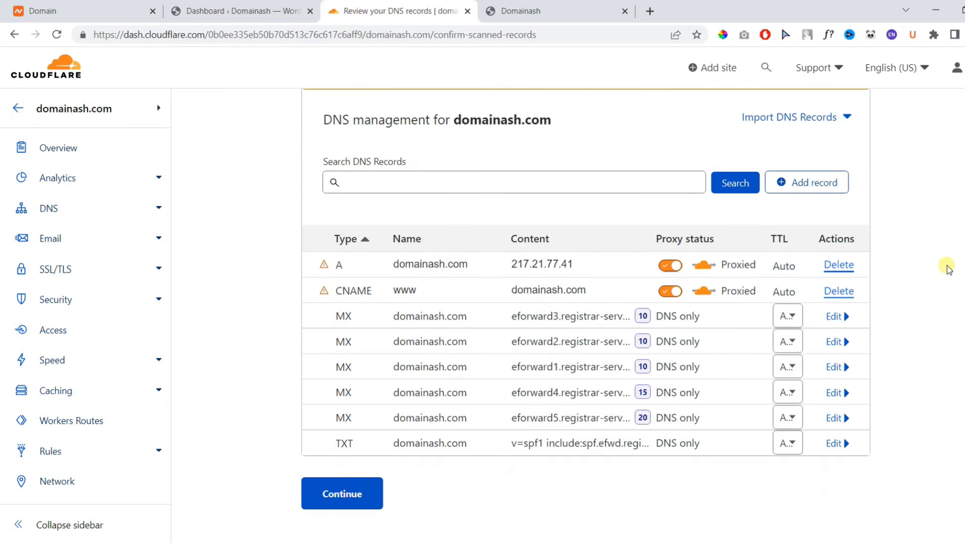
scroll(948, 270, down, 1)
scroll(948, 269, up, 1)
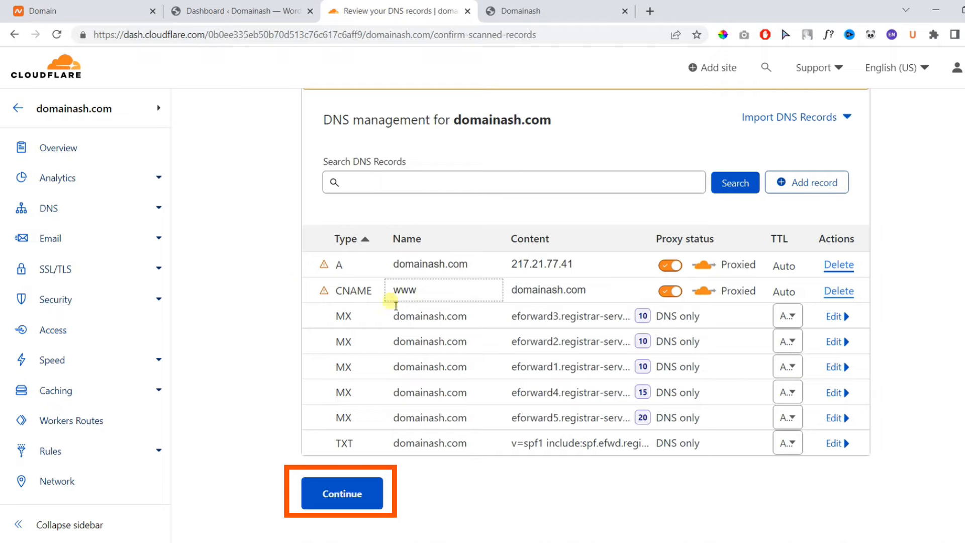
click(335, 490)
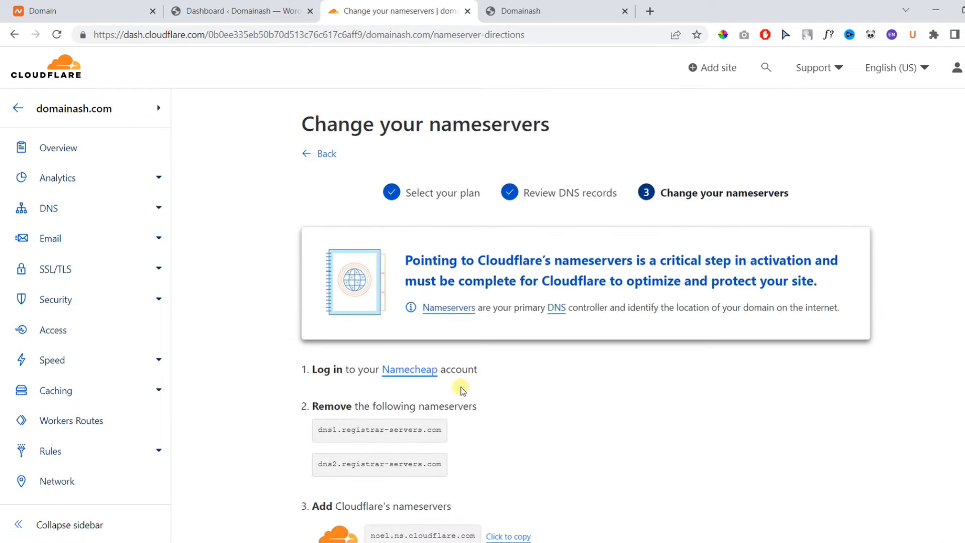
Read which registrar nameservers must be removed and which Cloudflare nameservers must replace them.
scroll(639, 387, down, 4)
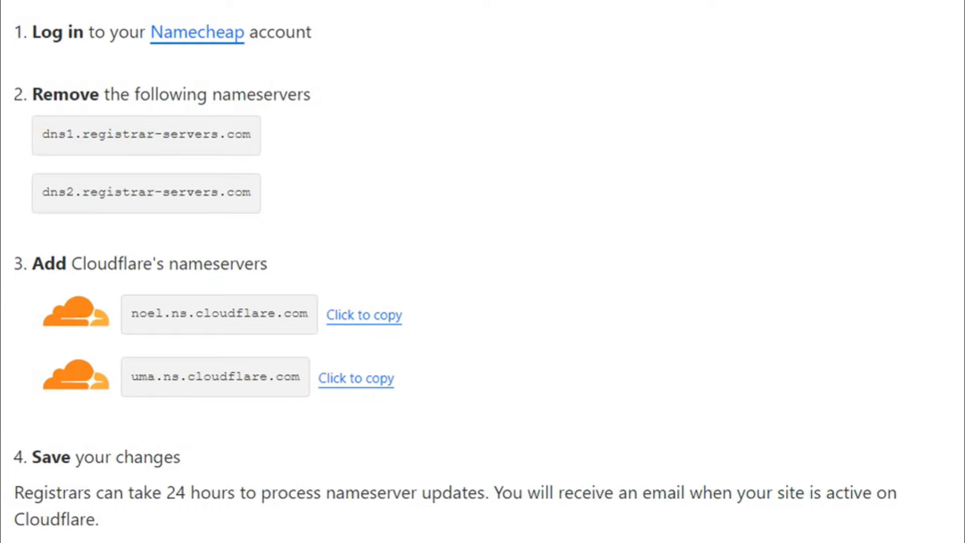
drag(37, 136, 209, 137)
click(114, 197)
drag(114, 197, 273, 200)
scroll(215, 243, down, 2)
click(201, 211)
drag(171, 267, 196, 271)
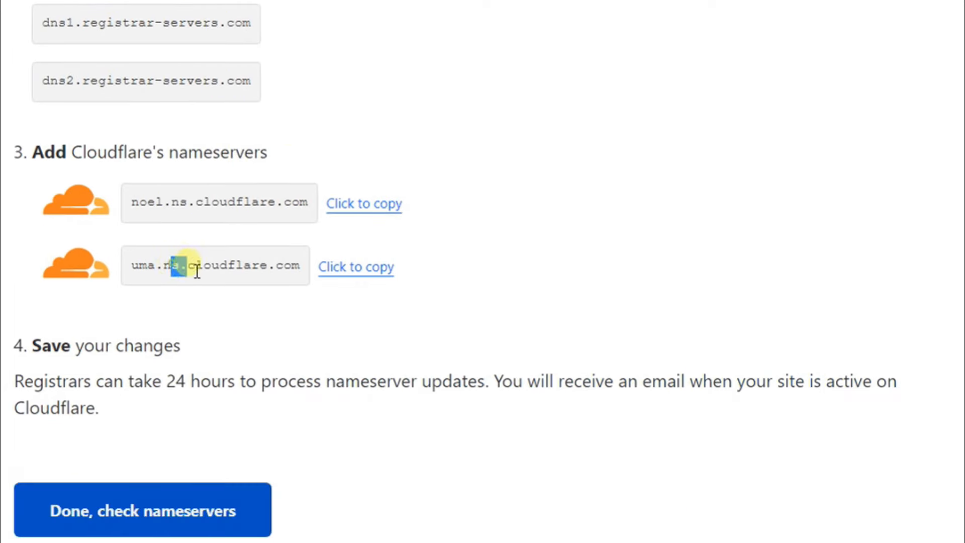
Copy Cloudflare's first nameserver, switch the domain to Custom DNS in Namecheap, and enter noel.ns.cloudflare.com as Nameserver 1.
click(358, 202)
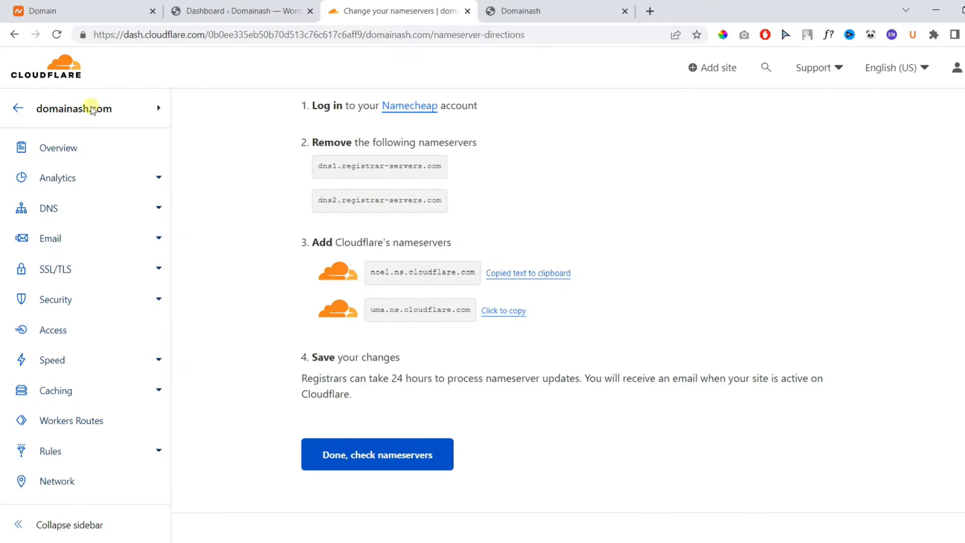
click(20, 9)
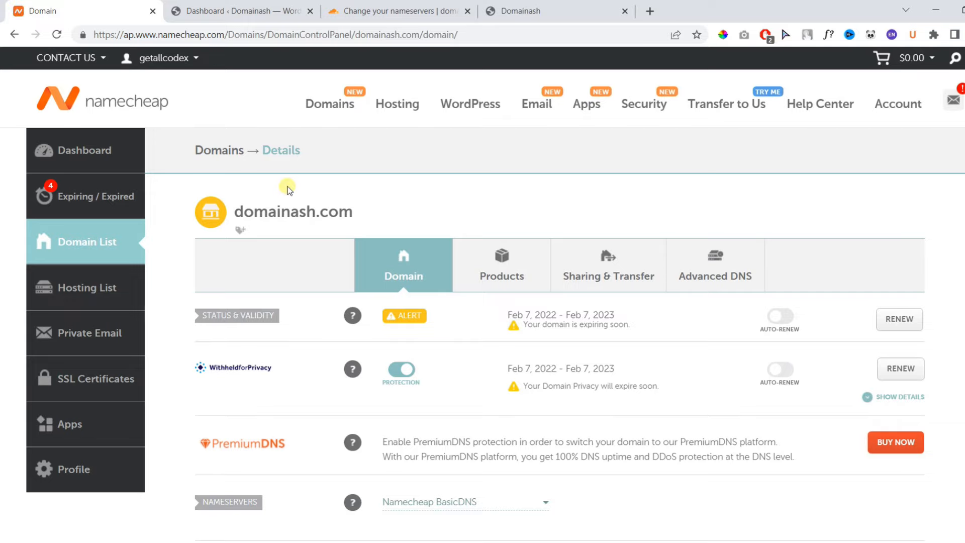
scroll(288, 185, down, 5)
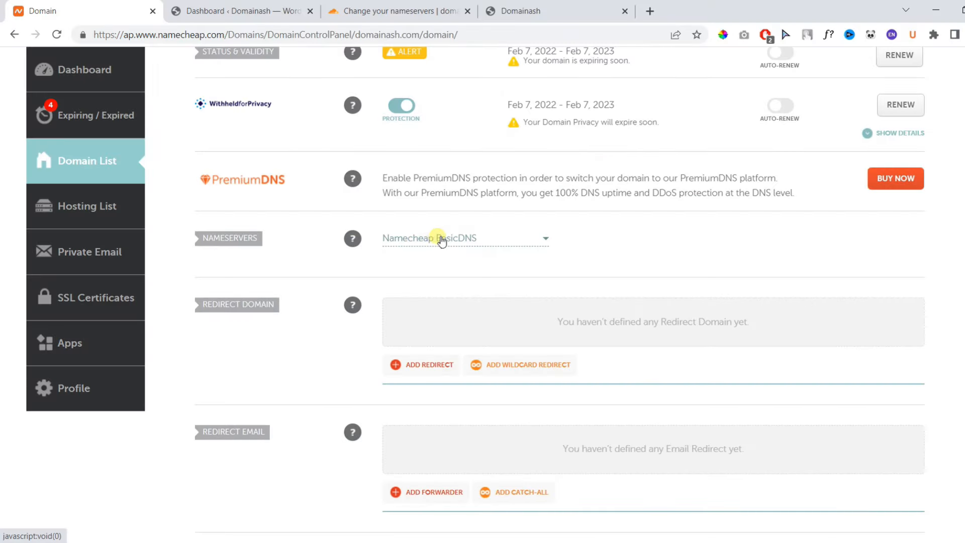
click(441, 242)
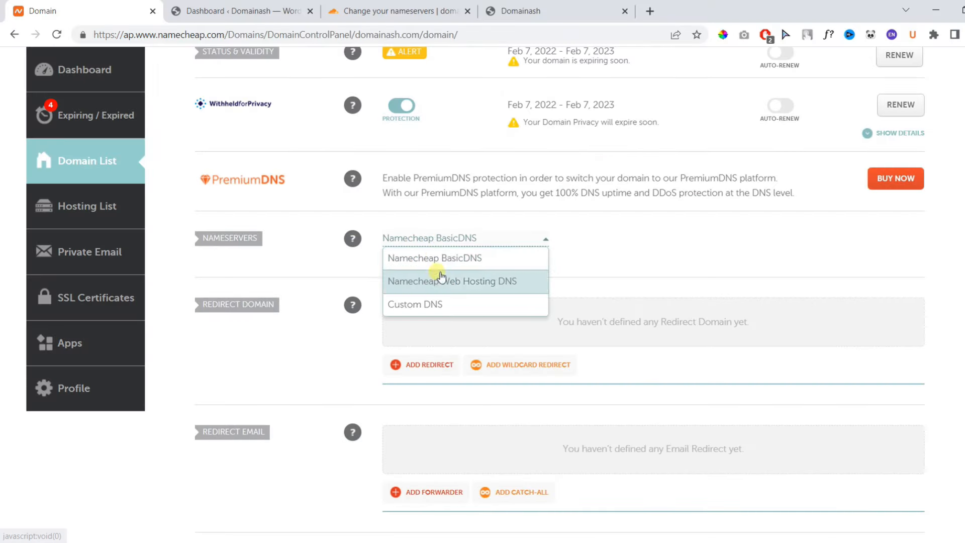
click(430, 303)
key(ctrl+v)
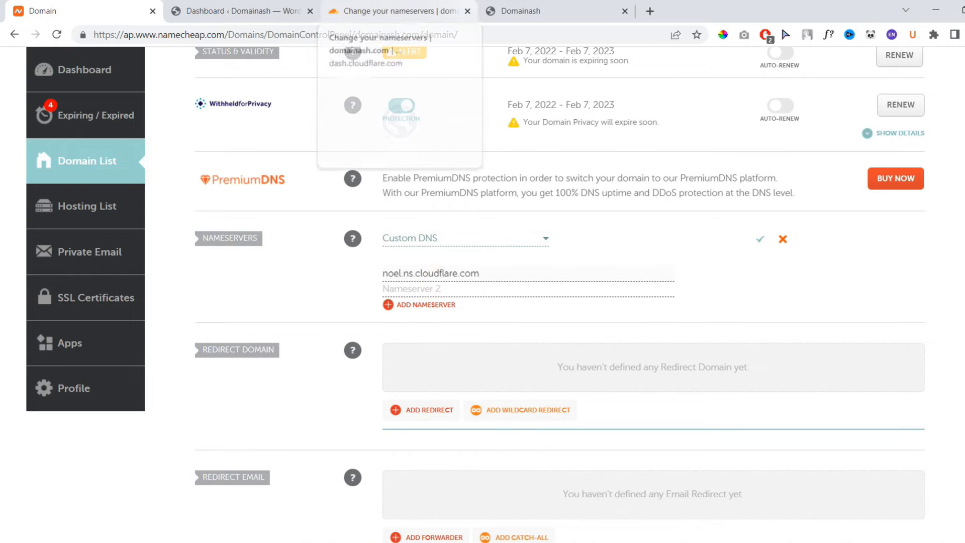
Copy the second nameserver from Cloudflare, enter uma.ns.cloudflare.com as Nameserver 2 in Namecheap, and save the nameserver change.
click(455, 7)
click(487, 310)
key(ctrl+1)
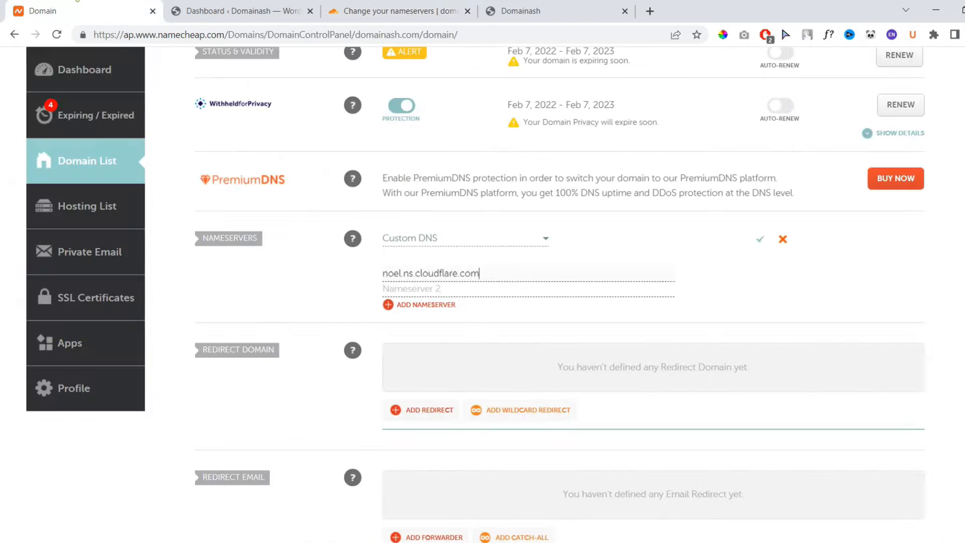
key(ctrl+v)
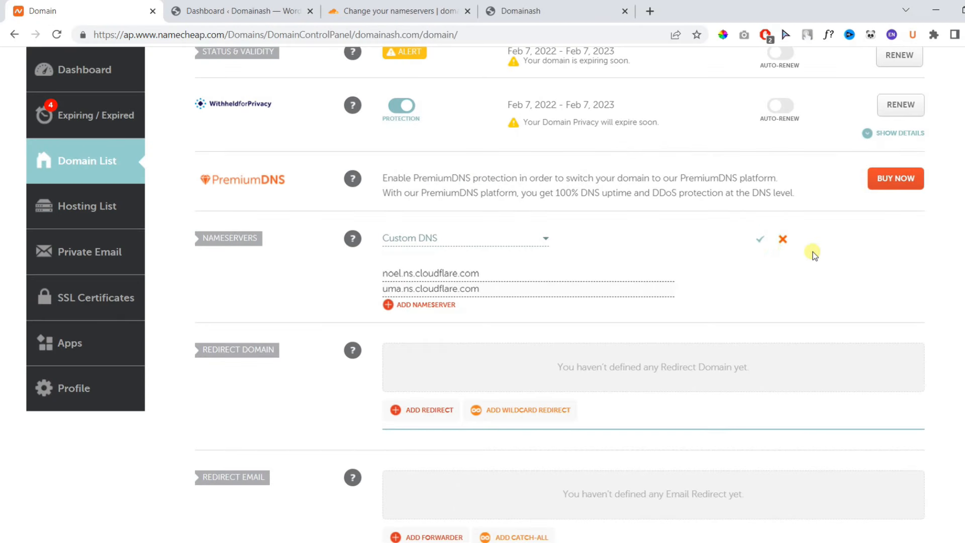
click(760, 239)
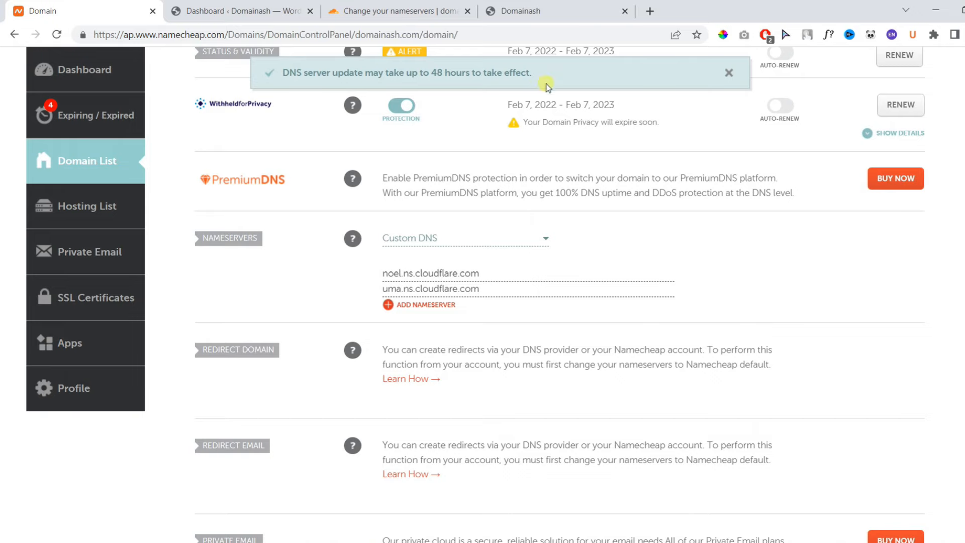
Return to Cloudflare, confirm that the nameservers have been changed, and proceed to the Quick Start Guide.
click(394, 11)
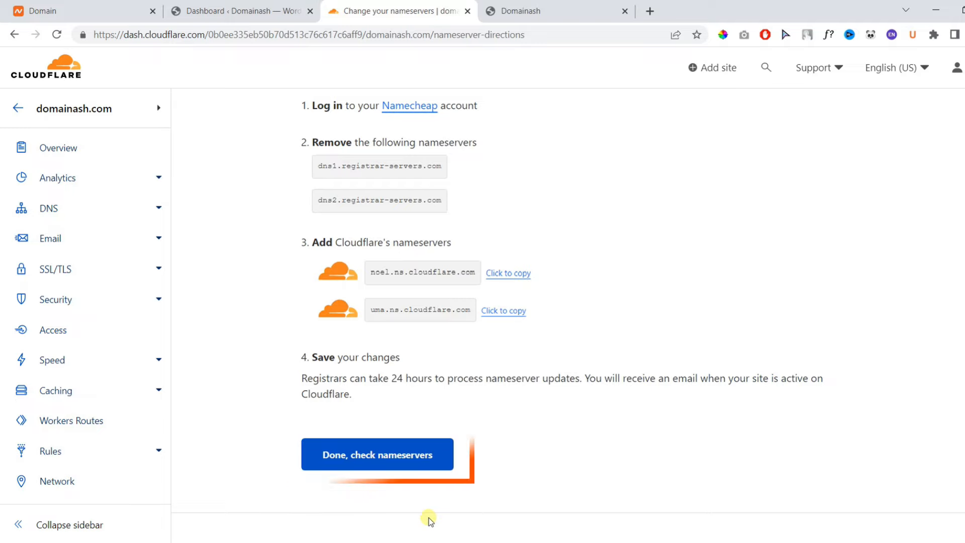
click(368, 469)
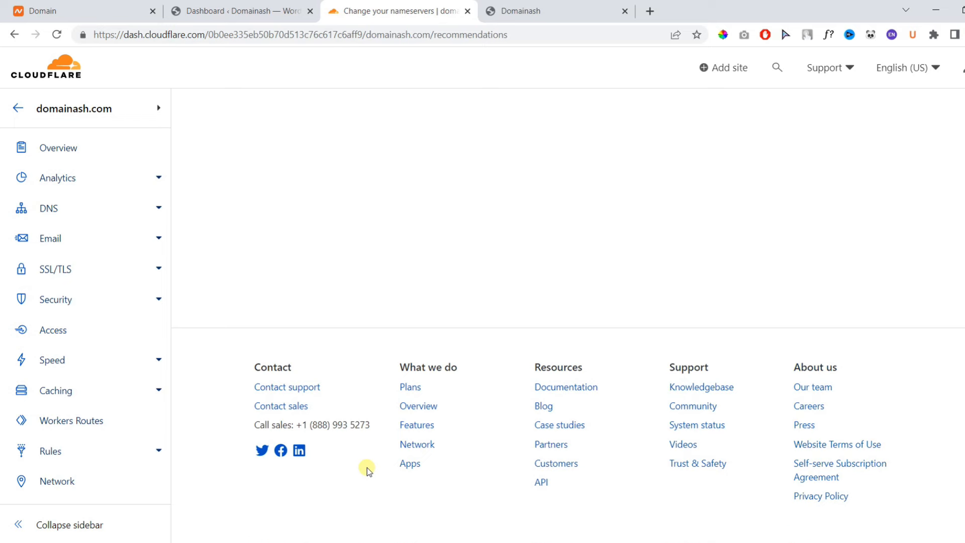
click(326, 336)
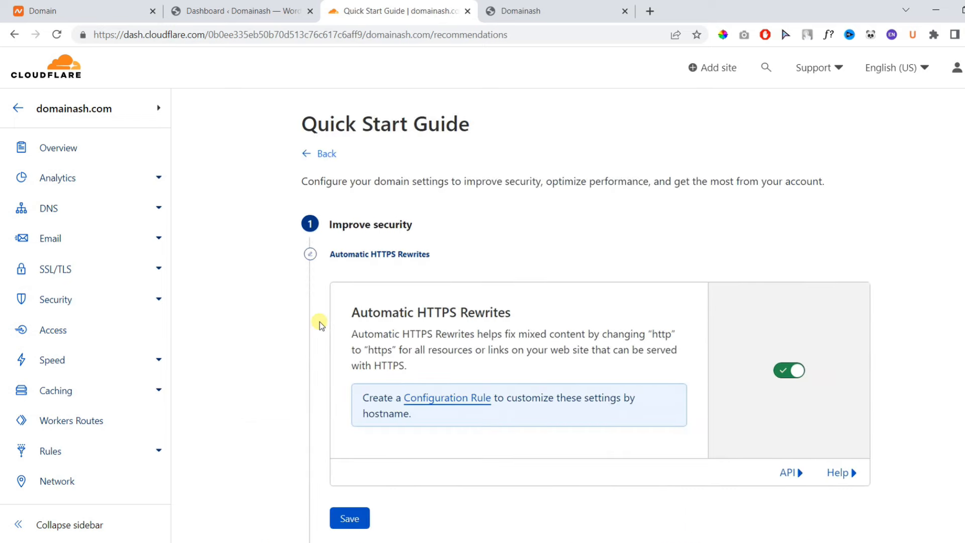
Save Automatic HTTPS Rewrites and Always Use HTTPS as enabled in the guide's security section.
scroll(370, 194, down, 4)
scroll(549, 122, up, 1)
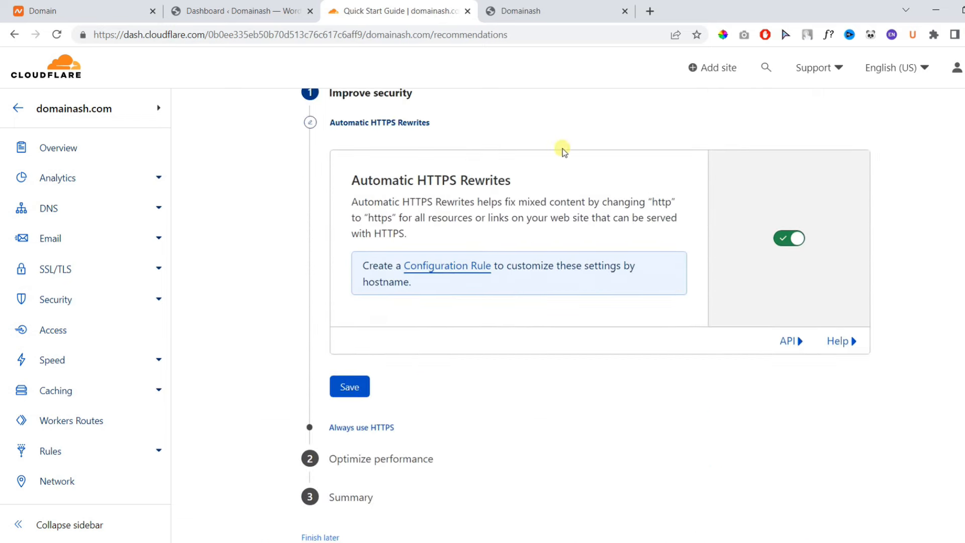
click(345, 386)
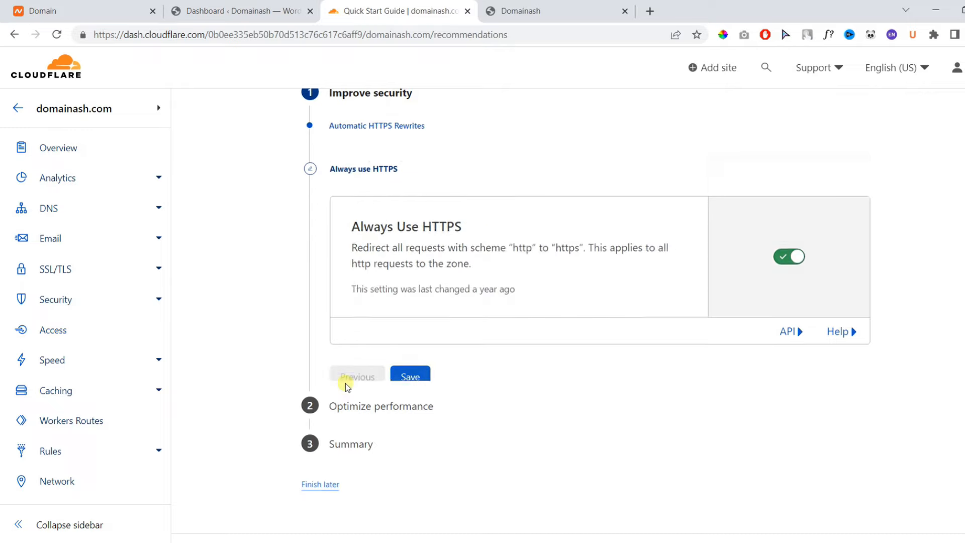
click(421, 355)
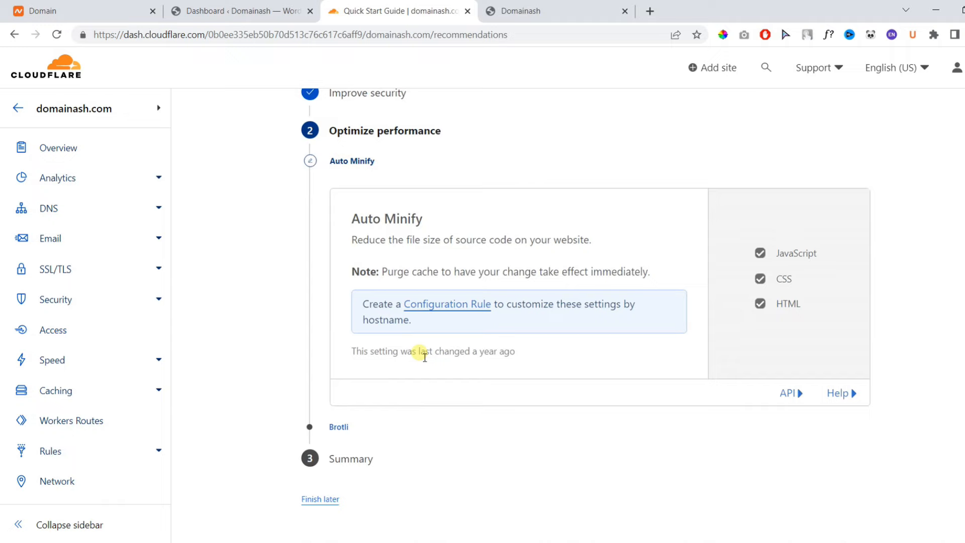
Save Auto Minify for JavaScript, CSS and HTML and Brotli as enabled, and finish the Quick Start Guide.
click(415, 439)
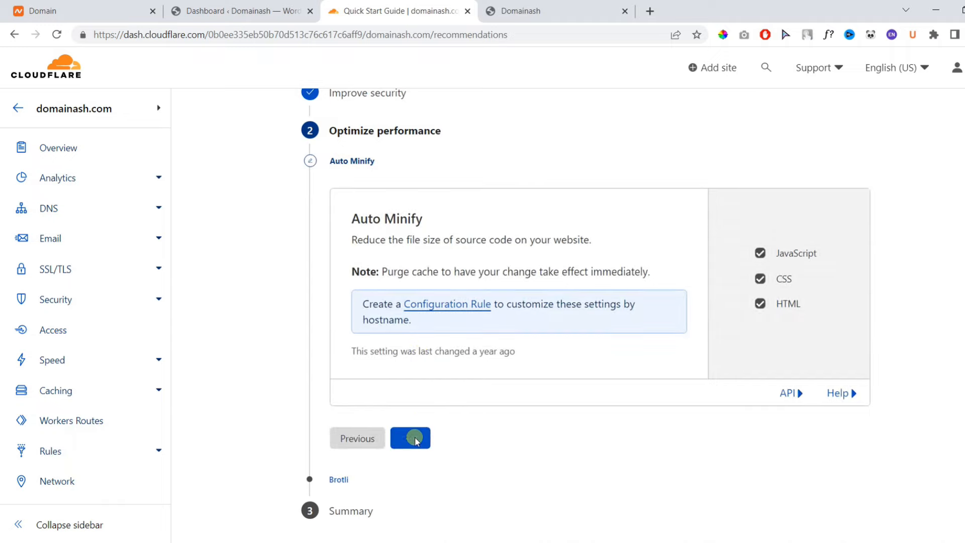
click(414, 372)
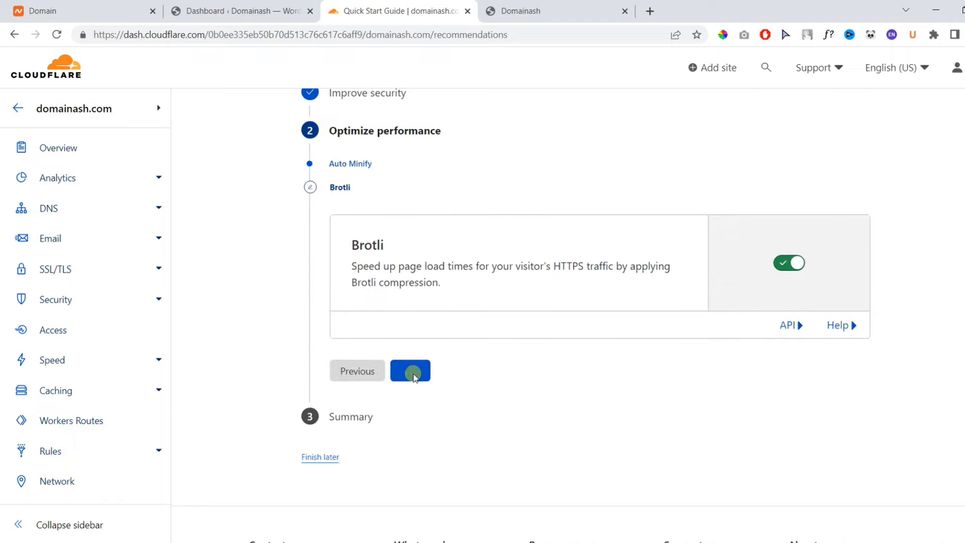
click(363, 328)
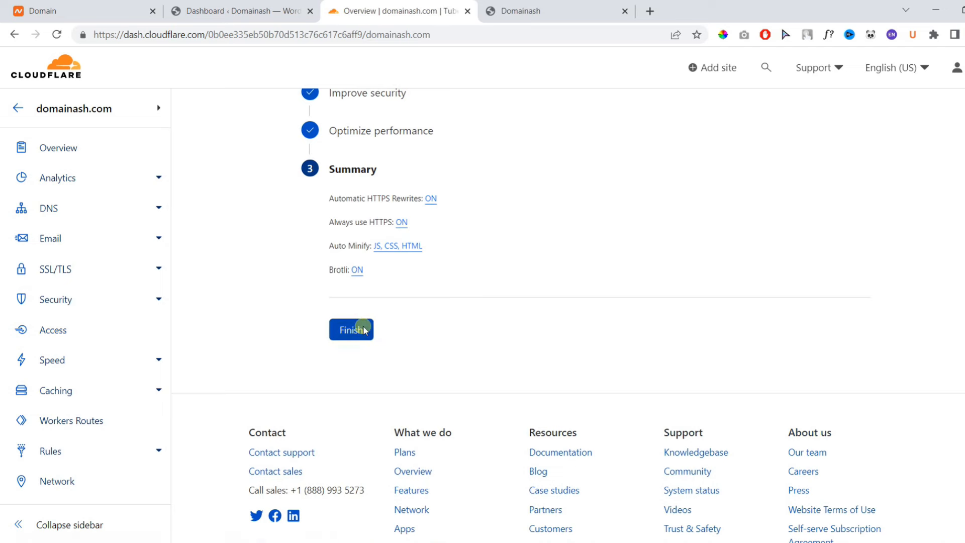
scroll(369, 325, down, 8)
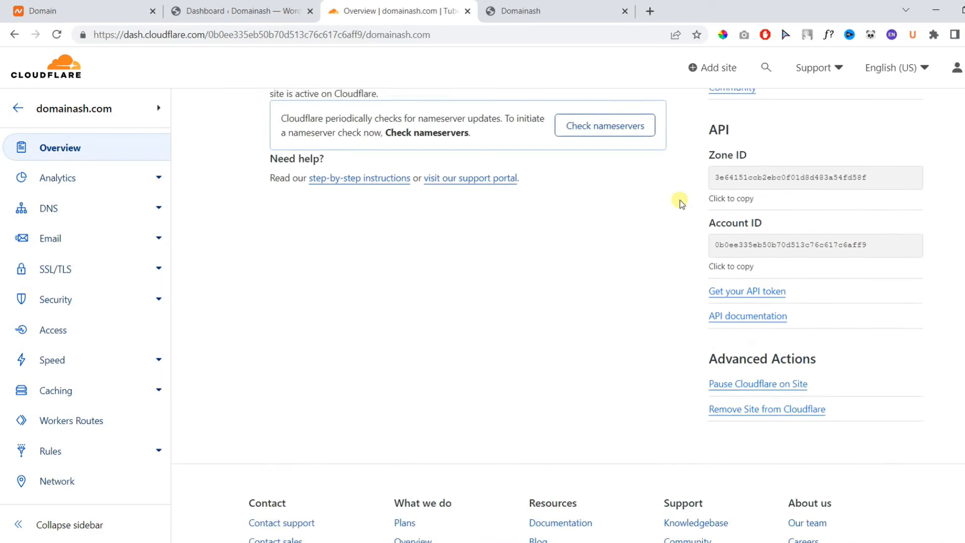
scroll(681, 202, up, 3)
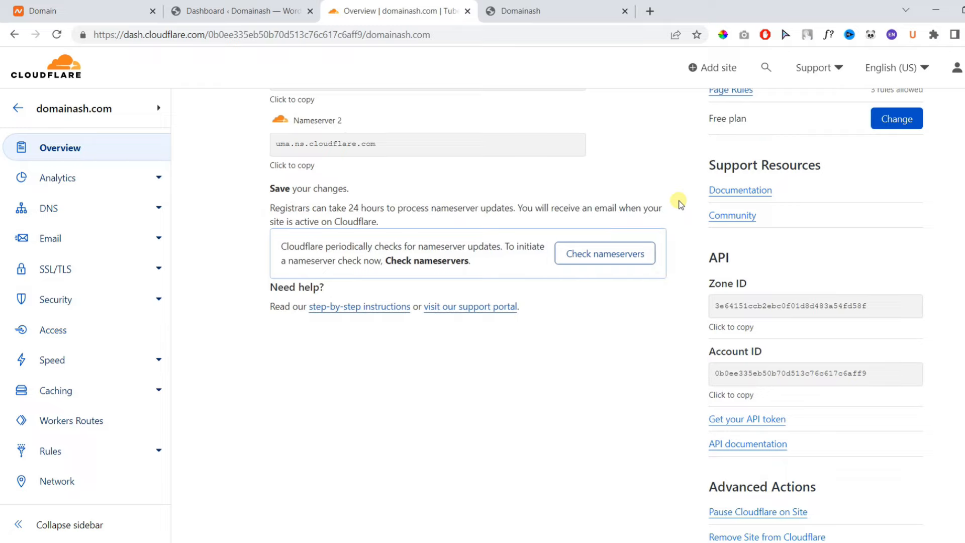
Start a nameserver check for domainash.com and review the note on how long registrars take to process the update.
click(580, 254)
drag(331, 214, 607, 219)
click(607, 220)
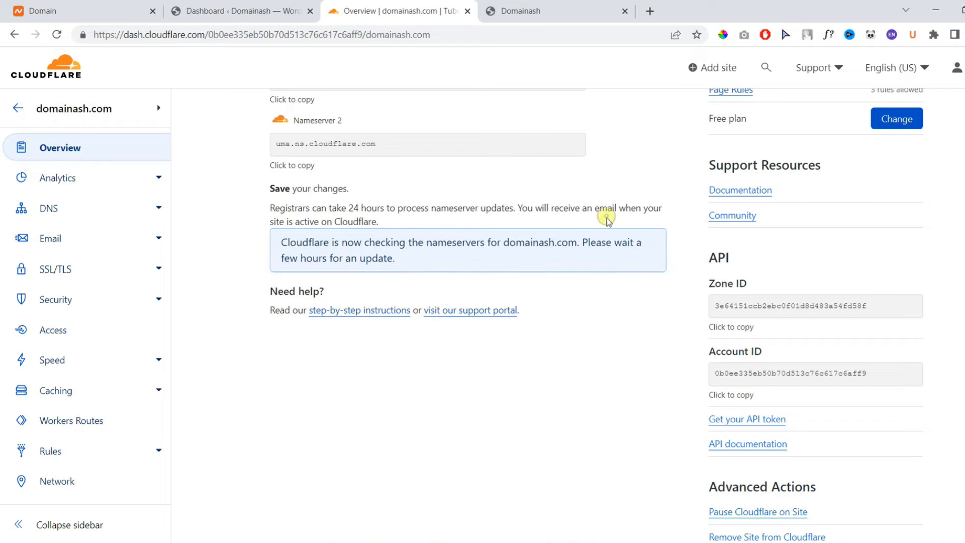
Check domainash.com's status in the account's website list, open the site, and review its SSL/TLS encryption mode.
click(21, 112)
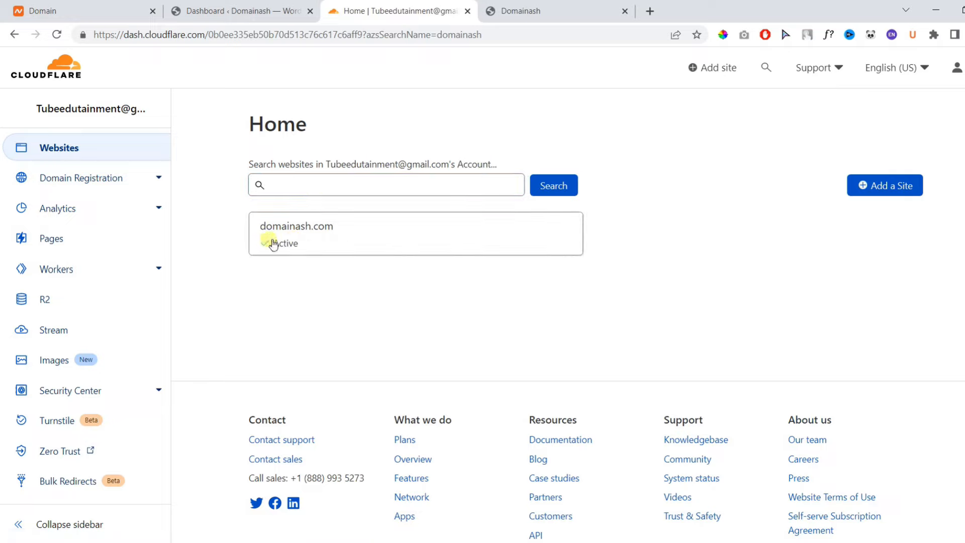
click(291, 244)
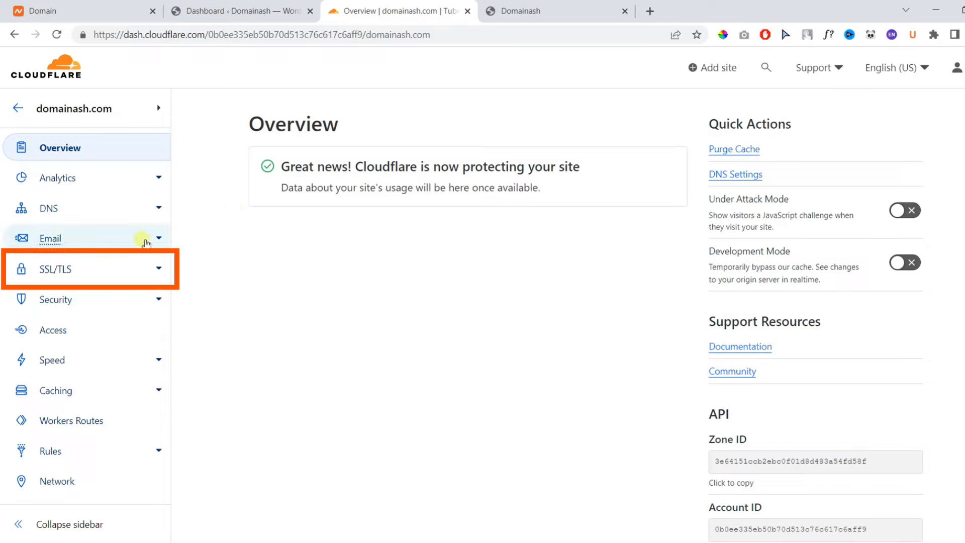
click(76, 274)
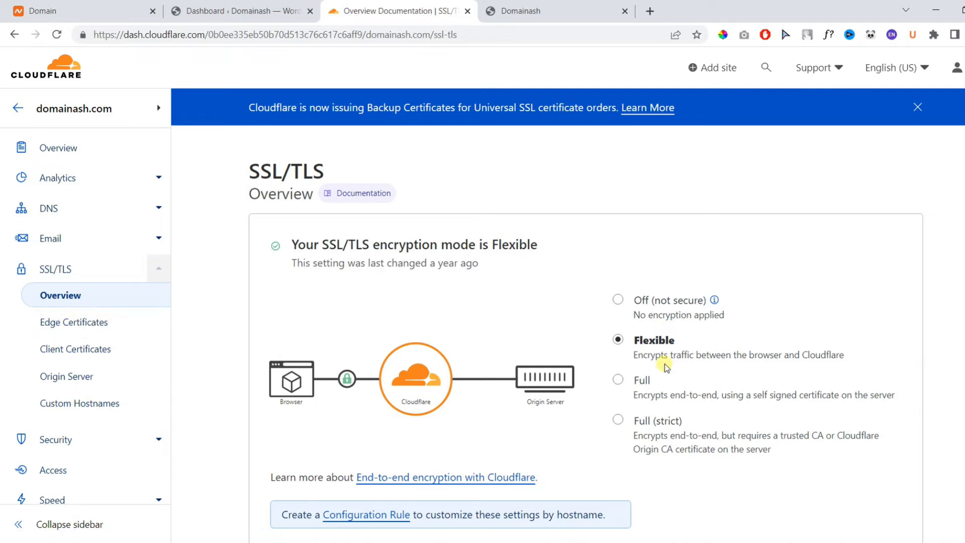
scroll(666, 366, down, 1)
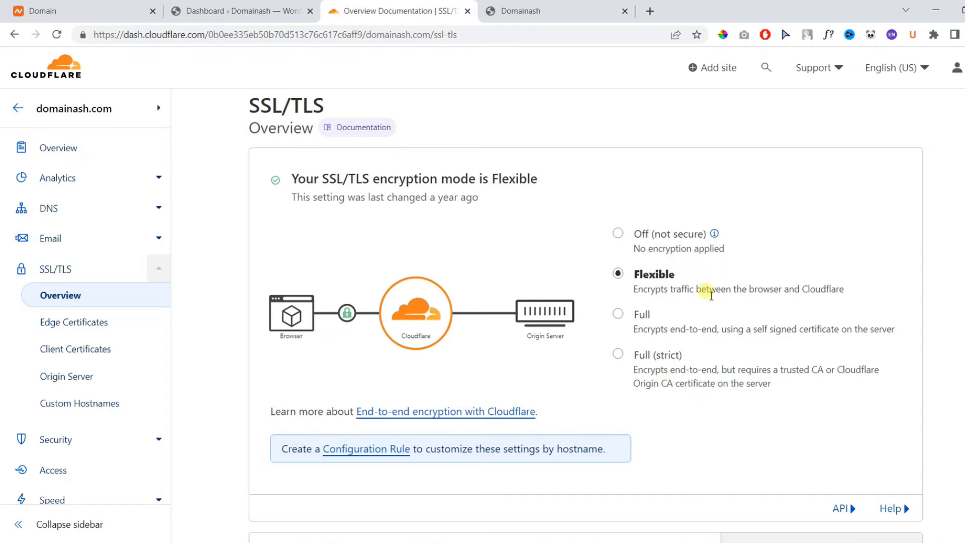
double_click(210, 36)
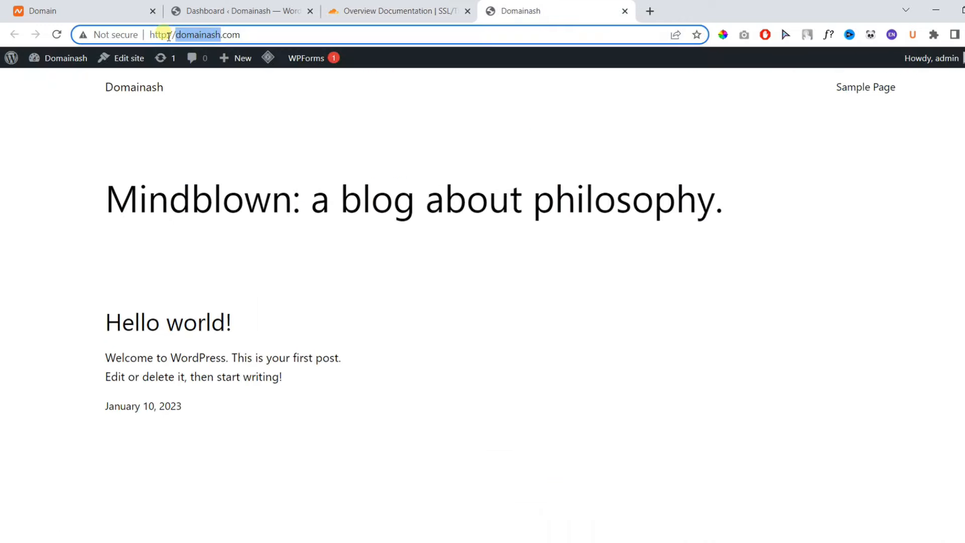
click(169, 36)
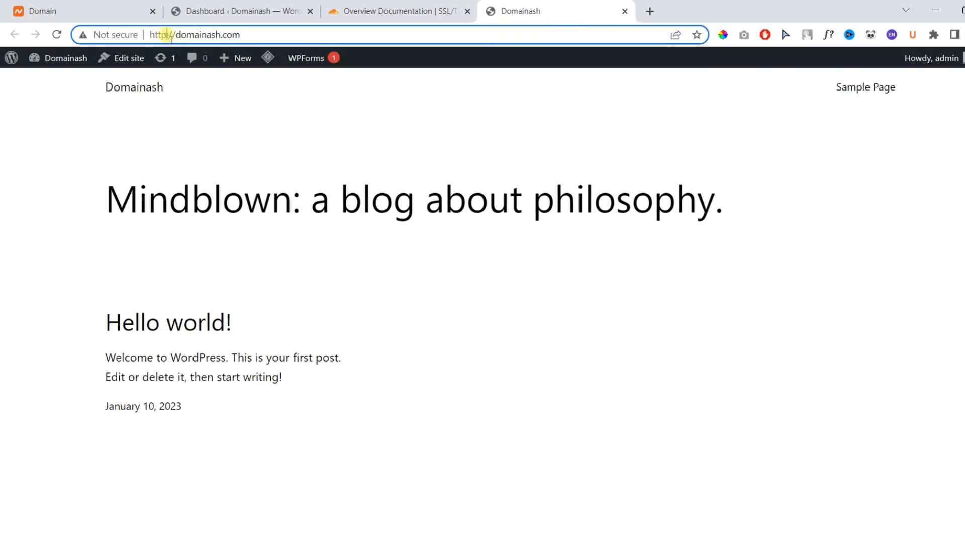
text(s)
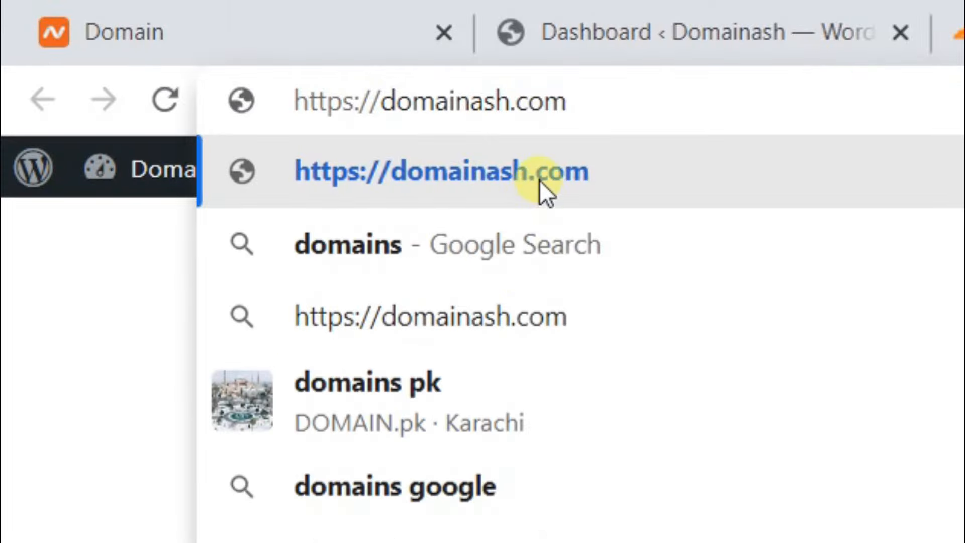
click(540, 182)
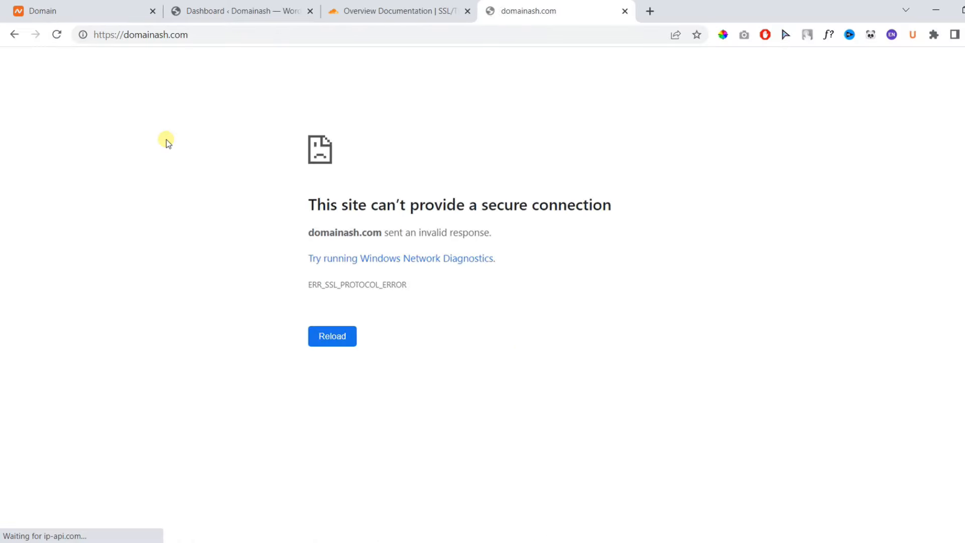
click(332, 336)
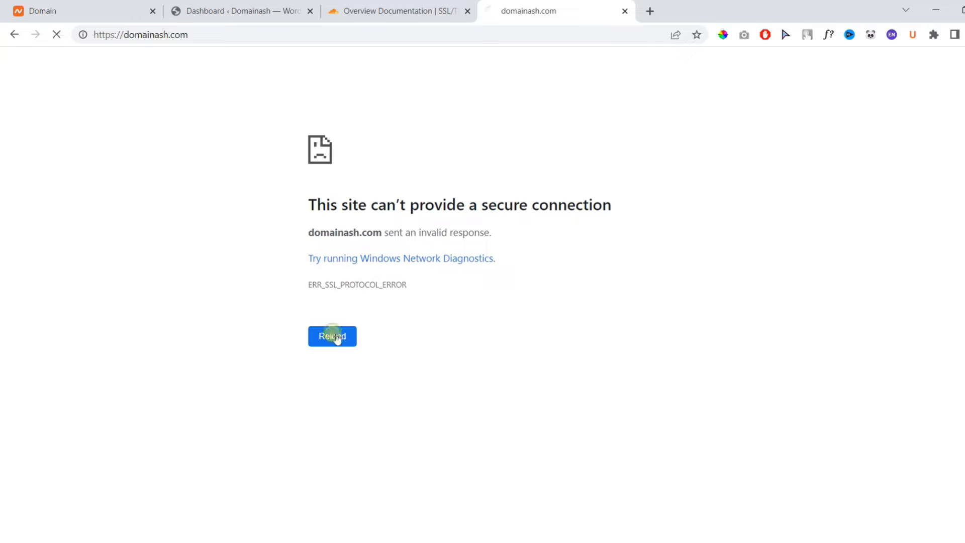
click(335, 336)
click(336, 336)
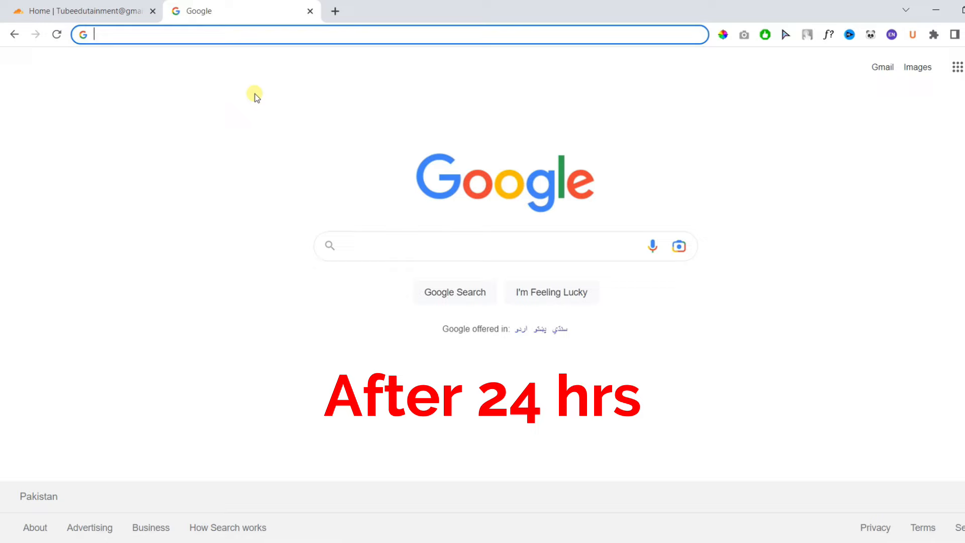
key(F5)
click(189, 37)
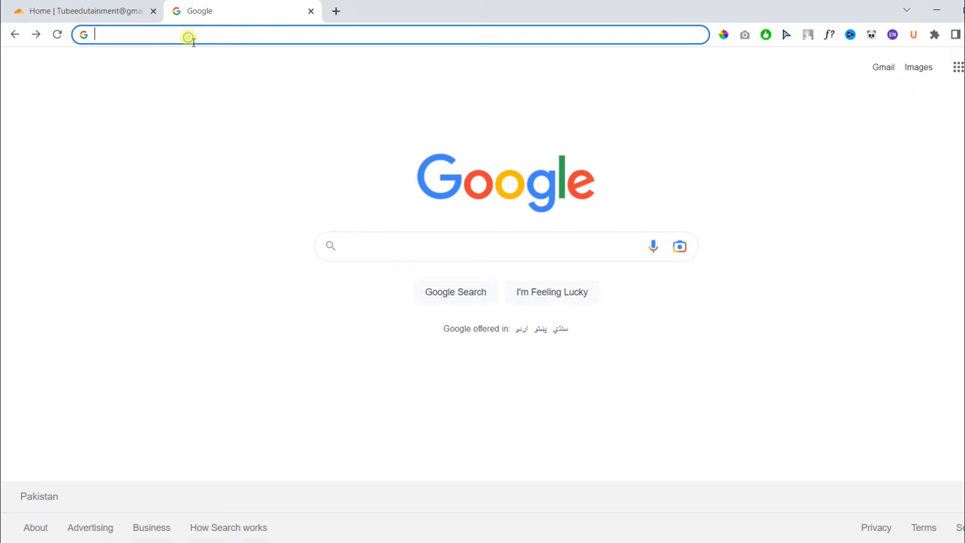
text(http://domainash.com/)
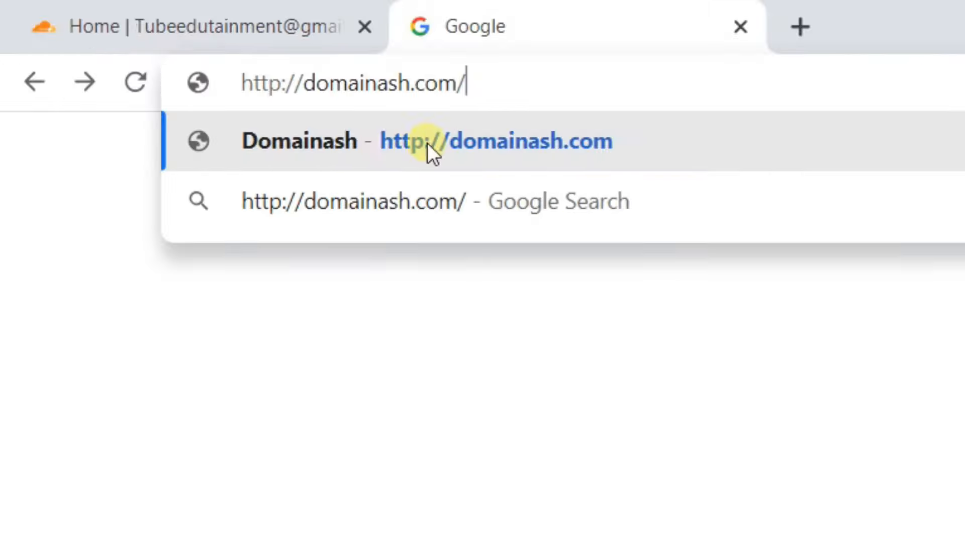
click(342, 143)
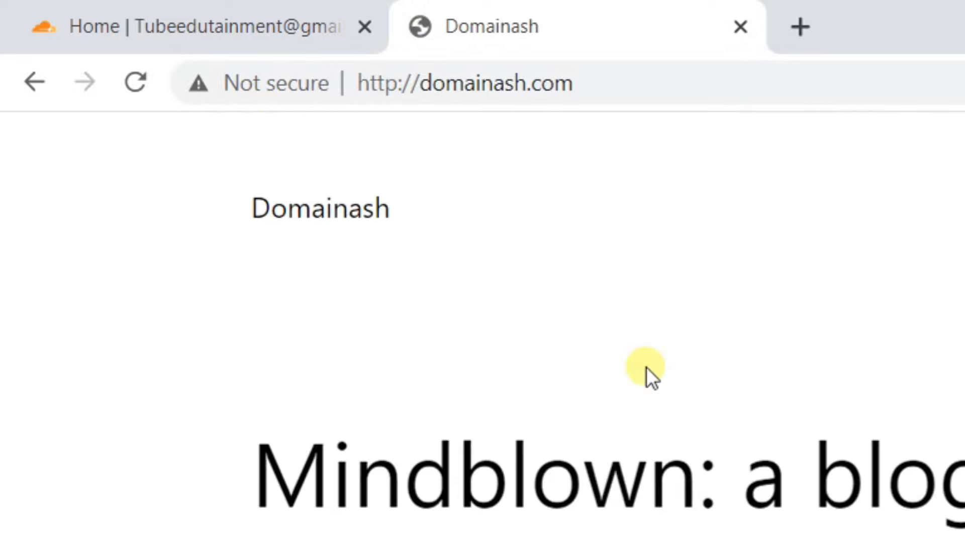
click(302, 89)
click(302, 89)
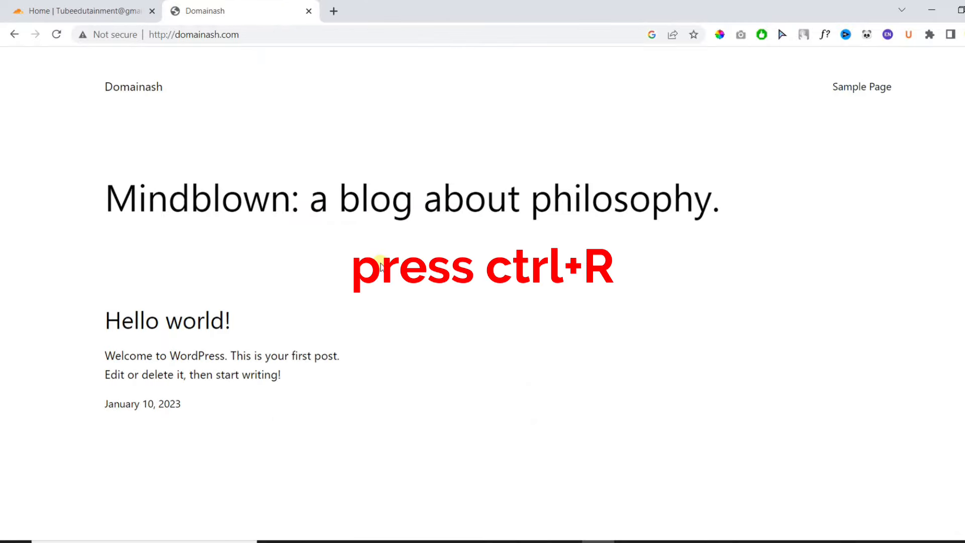
Reload the domainash.com page, view the browser's connection security details for the site, and close them.
key(ctrl+r)
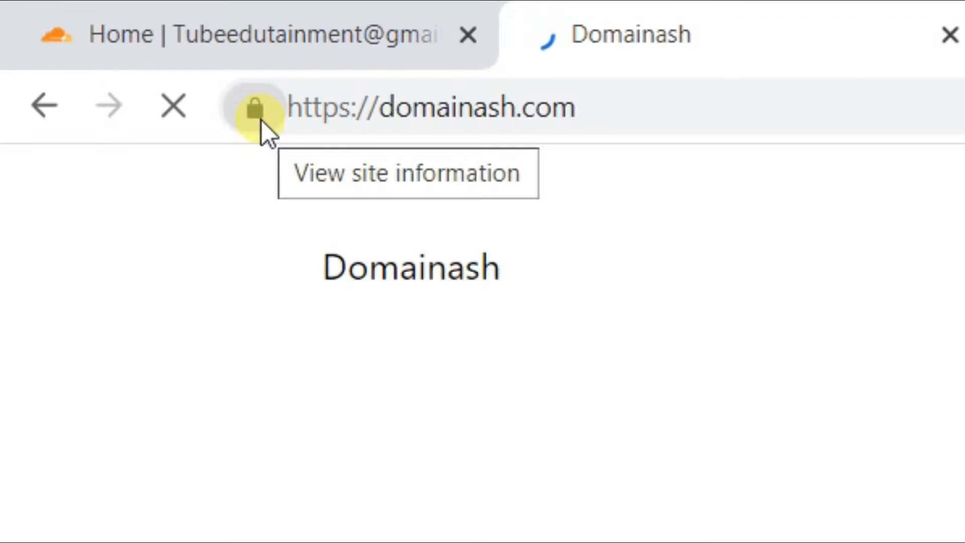
click(261, 120)
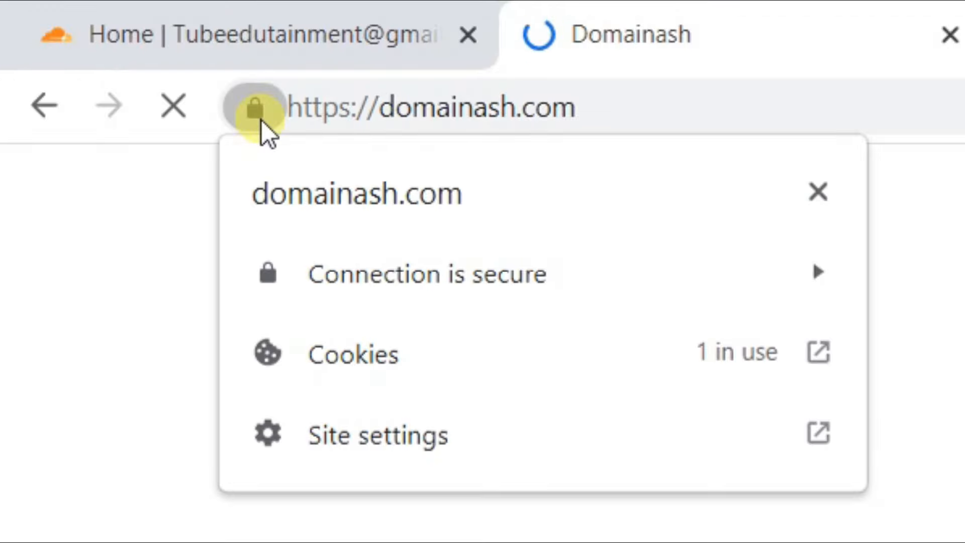
click(771, 288)
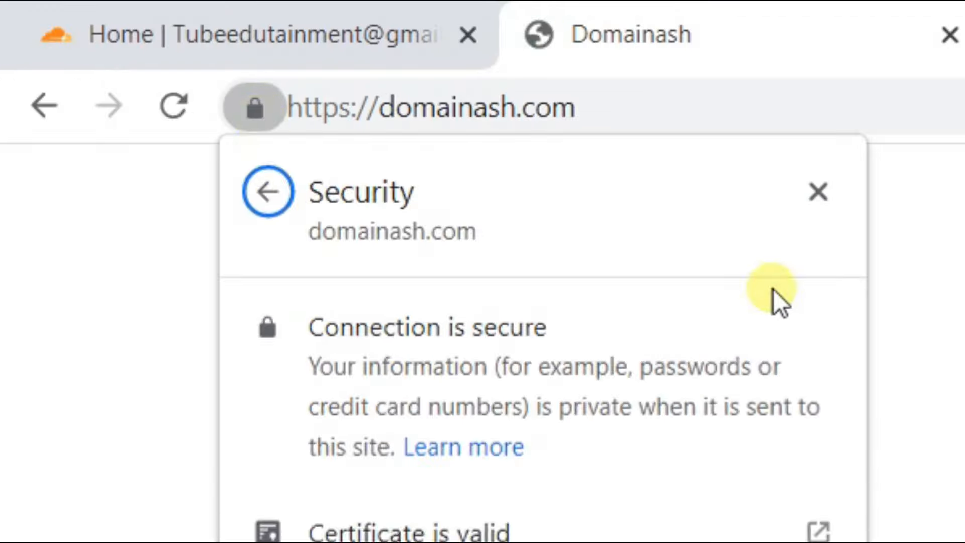
click(356, 117)
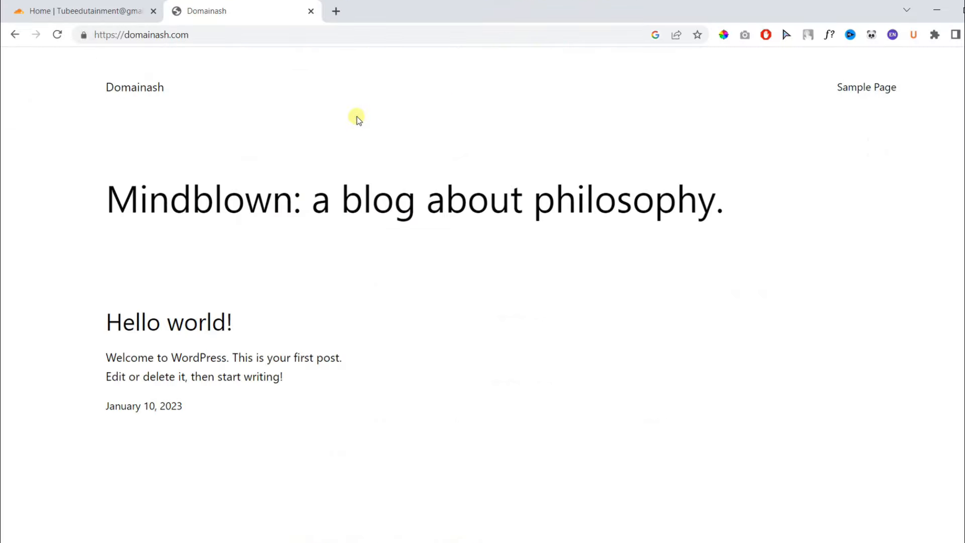